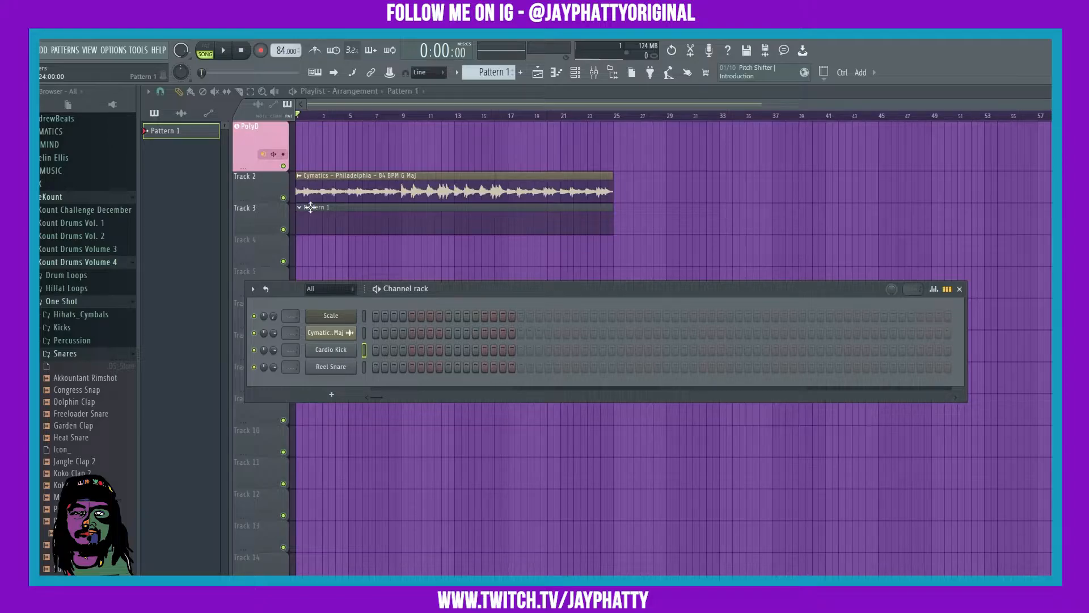
# Shorten the Pattern 1 clip on Track 3 to four bars and bring up the channel rack below the clips.
pyautogui.moveTo(611, 214); pyautogui.dragTo(347, 252)
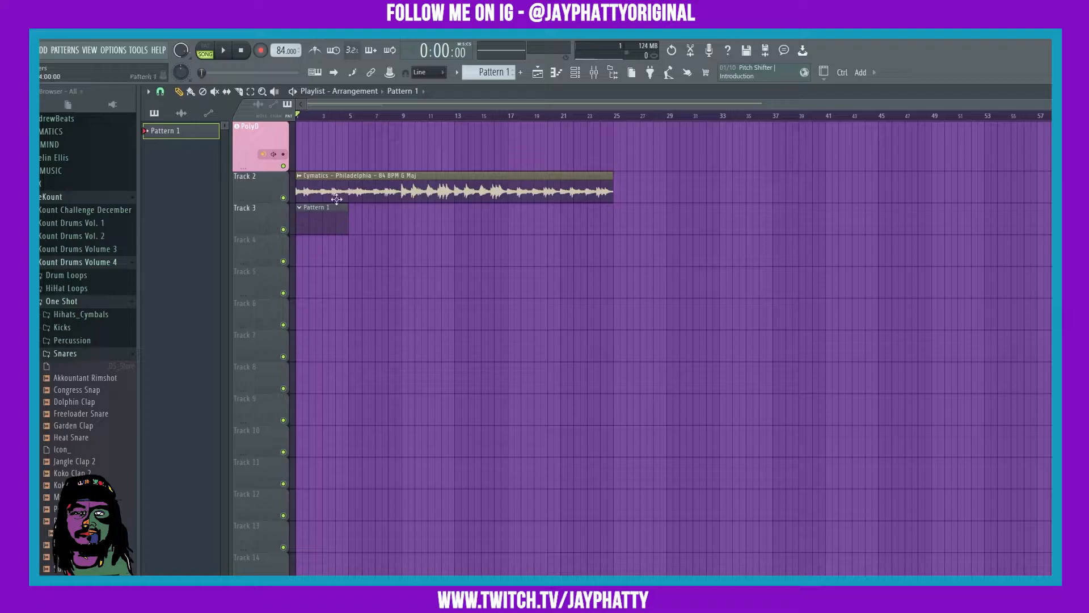
pyautogui.click(576, 74)
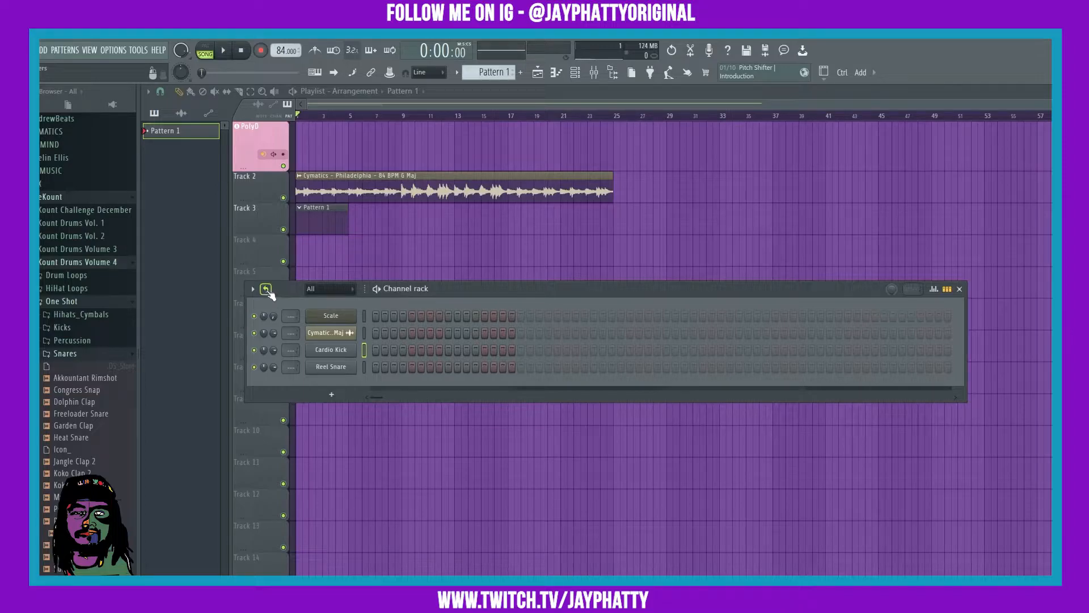
pyautogui.moveTo(274, 295); pyautogui.dragTo(296, 292)
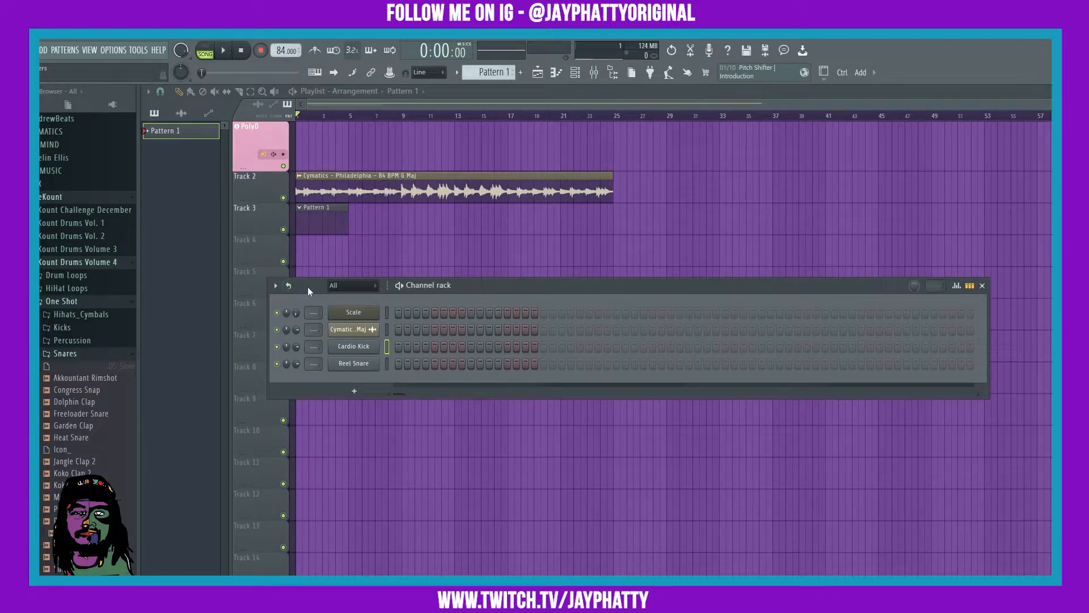
# Set the channel rack's loop options to always show advanced controls, and reposition the rack below the playlist clips.
pyautogui.click(292, 288)
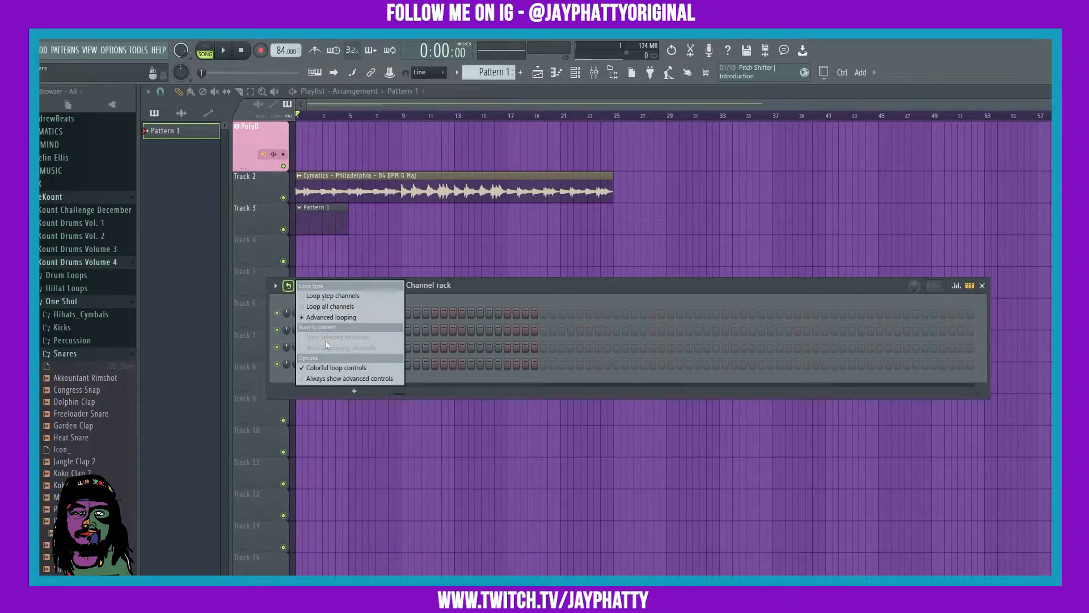
pyautogui.click(320, 379)
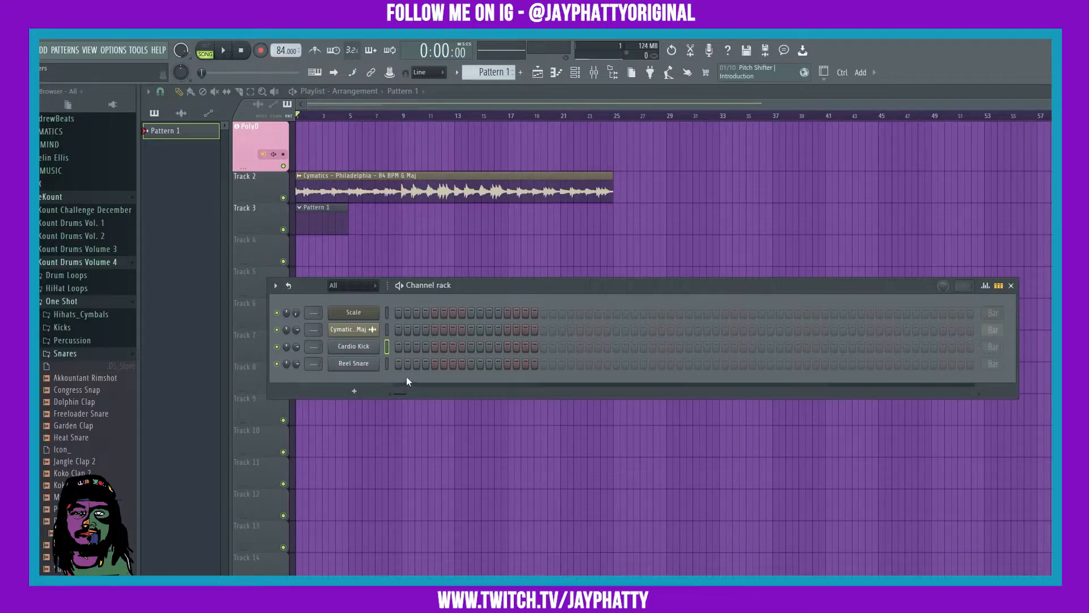
pyautogui.moveTo(778, 294); pyautogui.dragTo(698, 286)
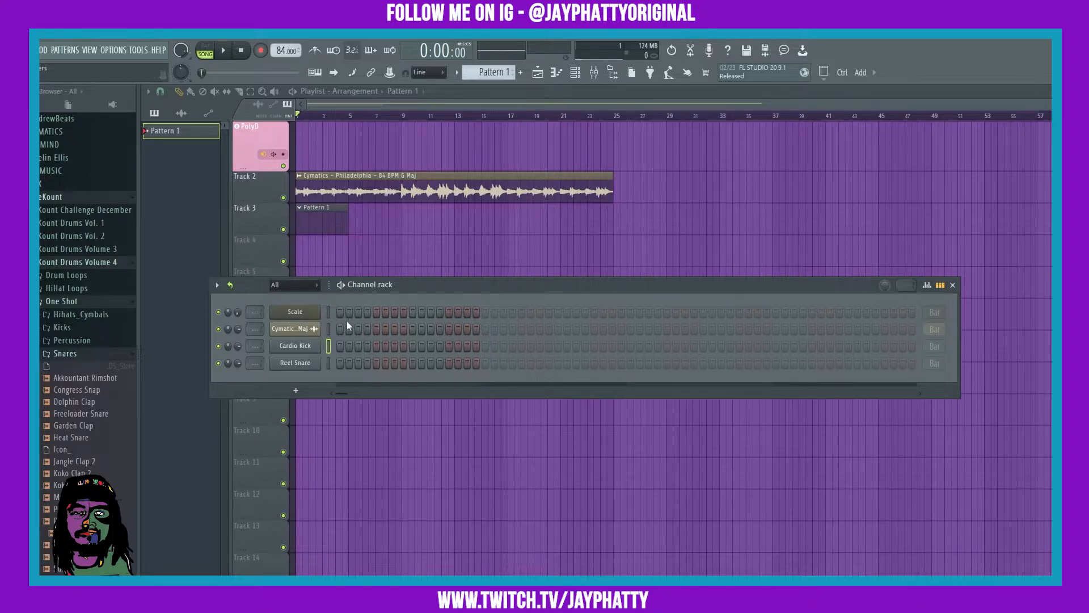
pyautogui.moveTo(411, 282); pyautogui.dragTo(469, 280)
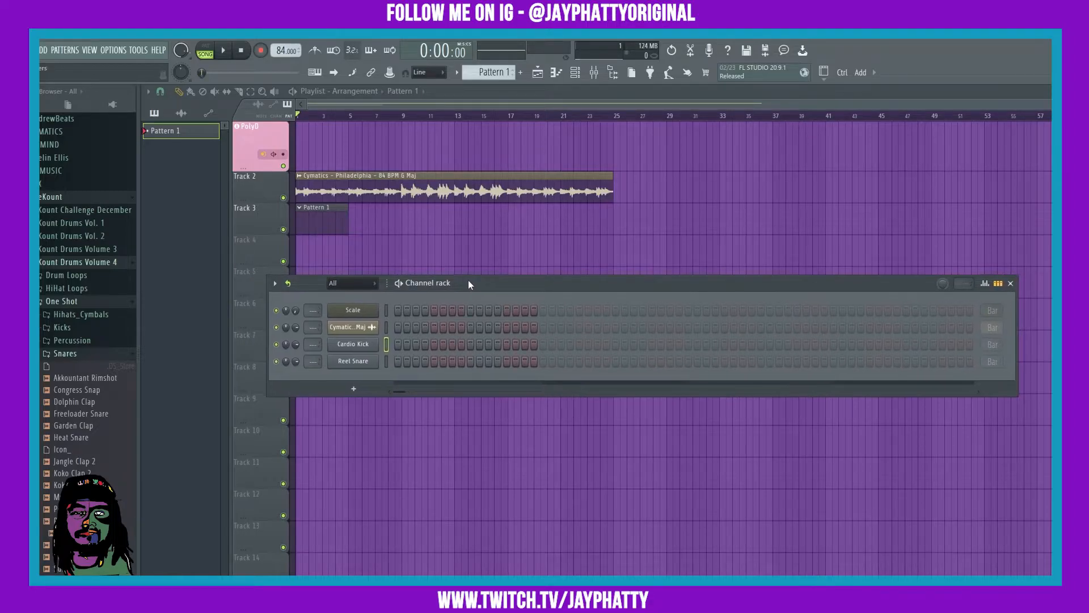
# Add a Cardio Kick hit on step 1 and play the song to hear it against the sample.
pyautogui.click(398, 345)
pyautogui.press('space')
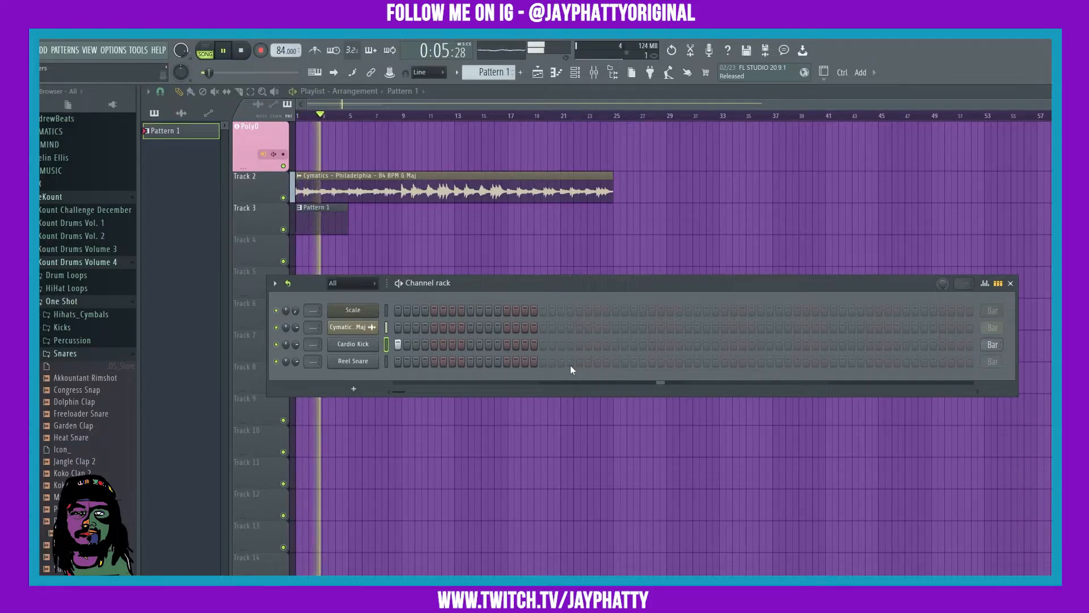
pyautogui.press('space')
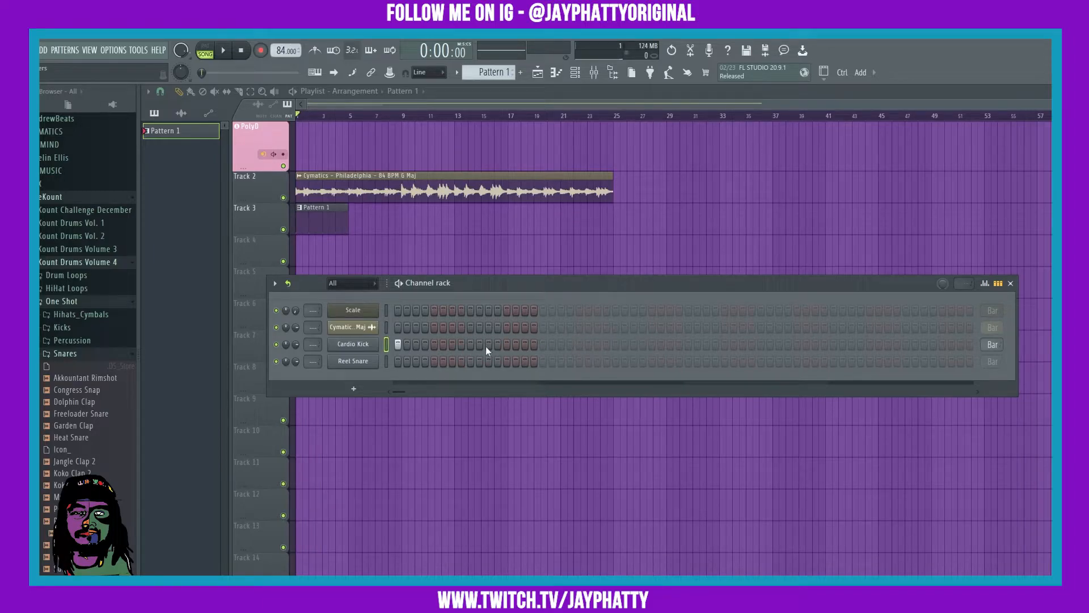
# Add a Reel Snare hit on step 5 and play the song to hear it with the kick.
pyautogui.click(434, 361)
pyautogui.press('space')
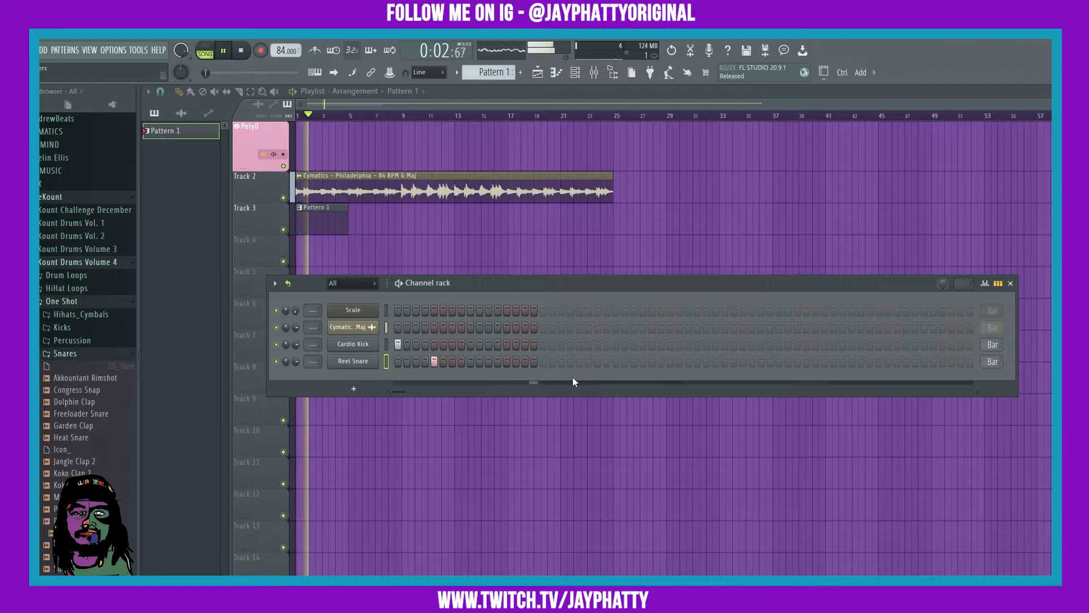
pyautogui.press('space')
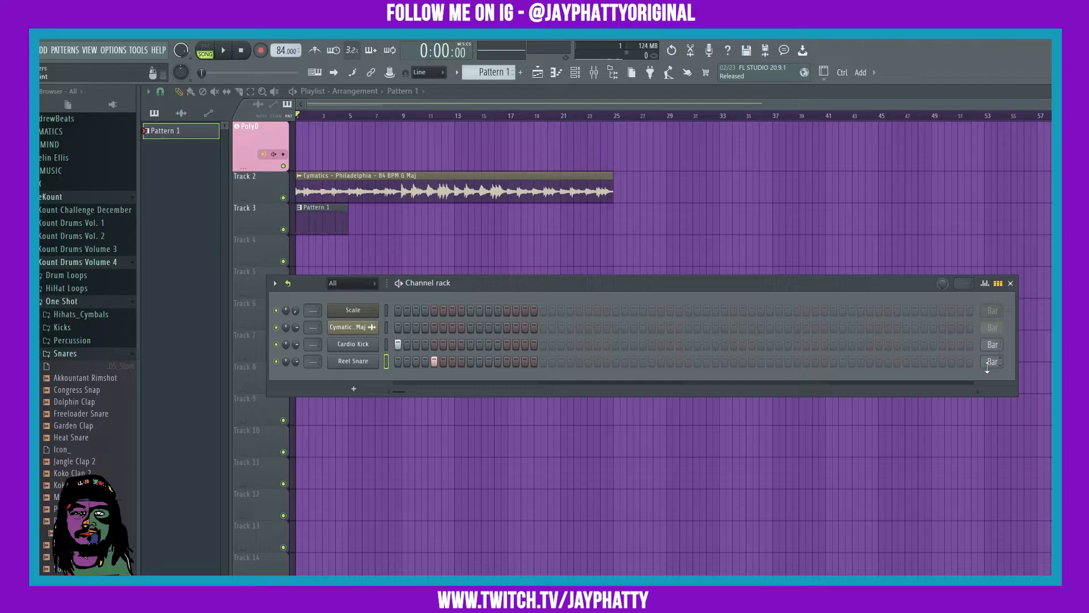
# Set the Reel Snare channel's loop unit to Beat and play the song to check the loop.
pyautogui.moveTo(988, 368); pyautogui.dragTo(988, 361)
pyautogui.press('space')
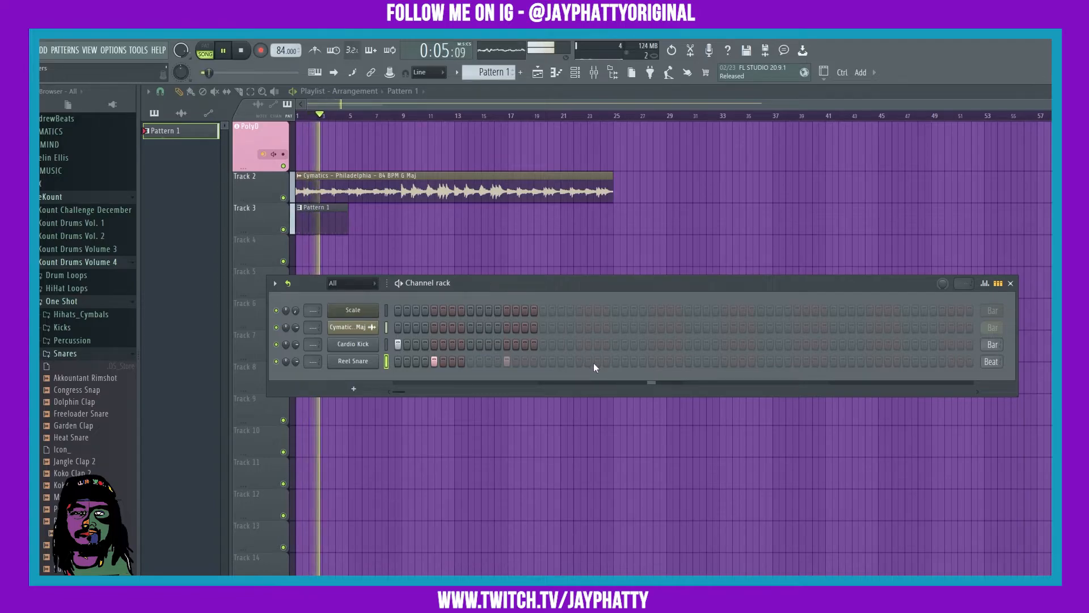
pyautogui.press('space')
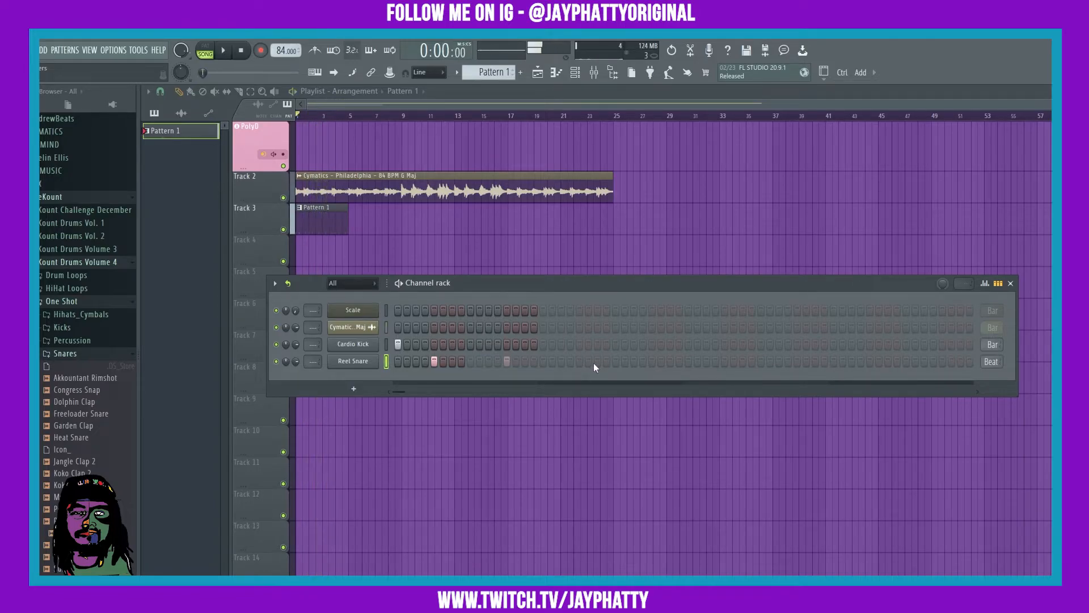
# Extend the Pattern 1 clip on Track 3 to the end of the Cymatics Philadelphia sample.
pyautogui.press('F6')
pyautogui.moveTo(348, 217); pyautogui.dragTo(612, 222)
pyautogui.press('F6')
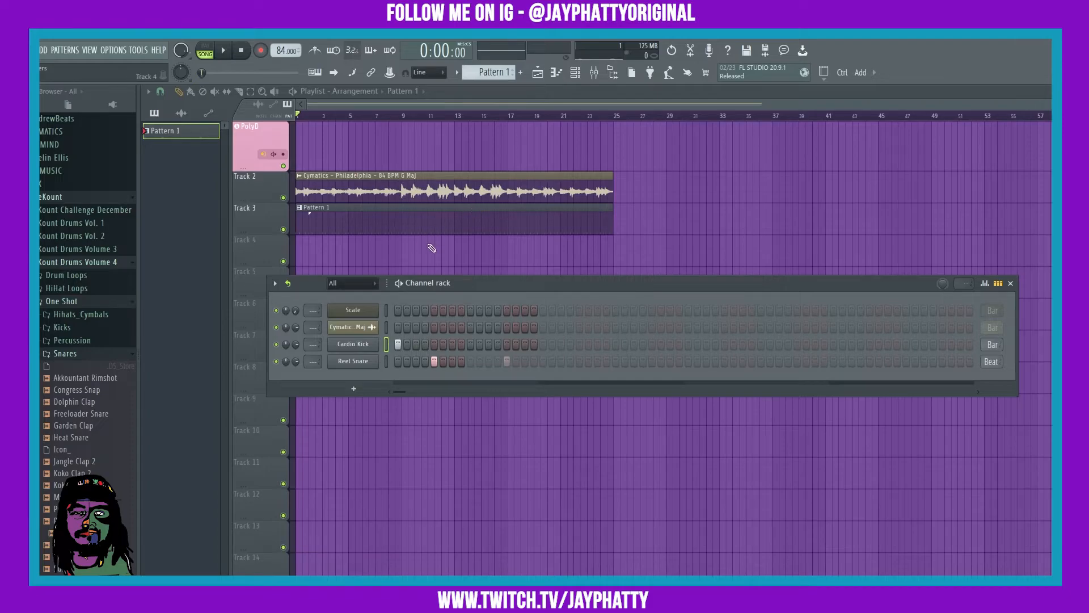
# Play the song and try Cardio Kick hits on steps 8 and 11, keeping only the step 11 hit of the two.
pyautogui.press('space')
pyautogui.click(461, 345)
pyautogui.click(488, 344)
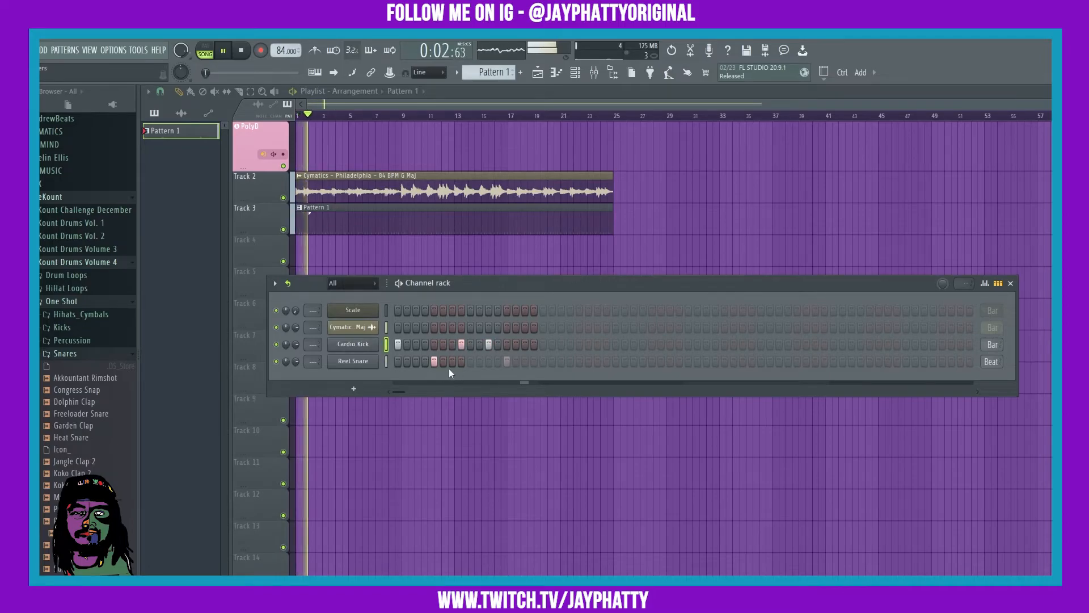
pyautogui.click(462, 344)
pyautogui.click(461, 344)
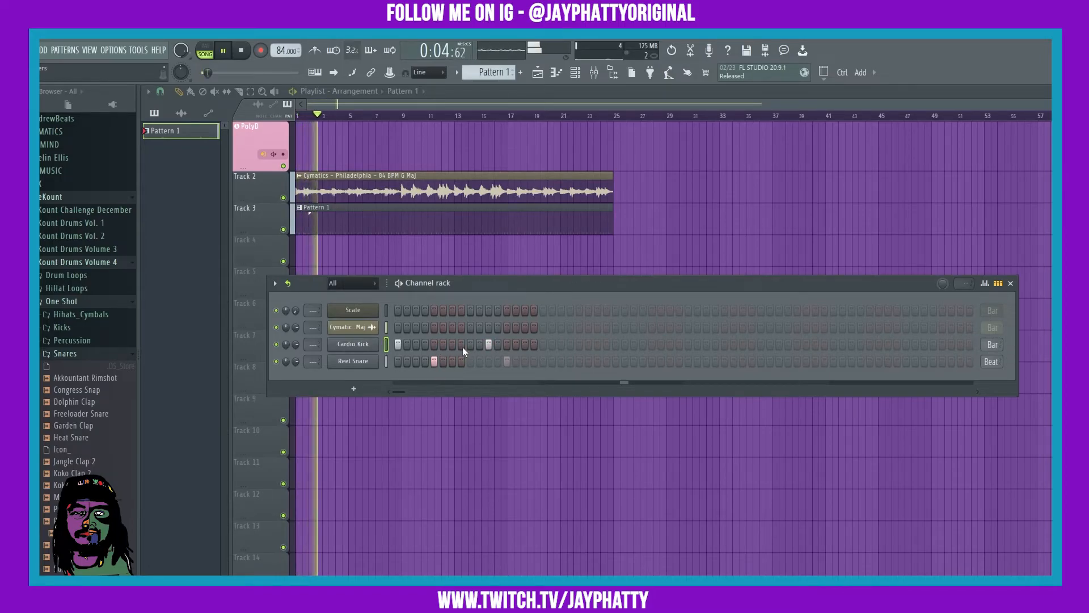
pyautogui.click(524, 363)
pyautogui.click(523, 362)
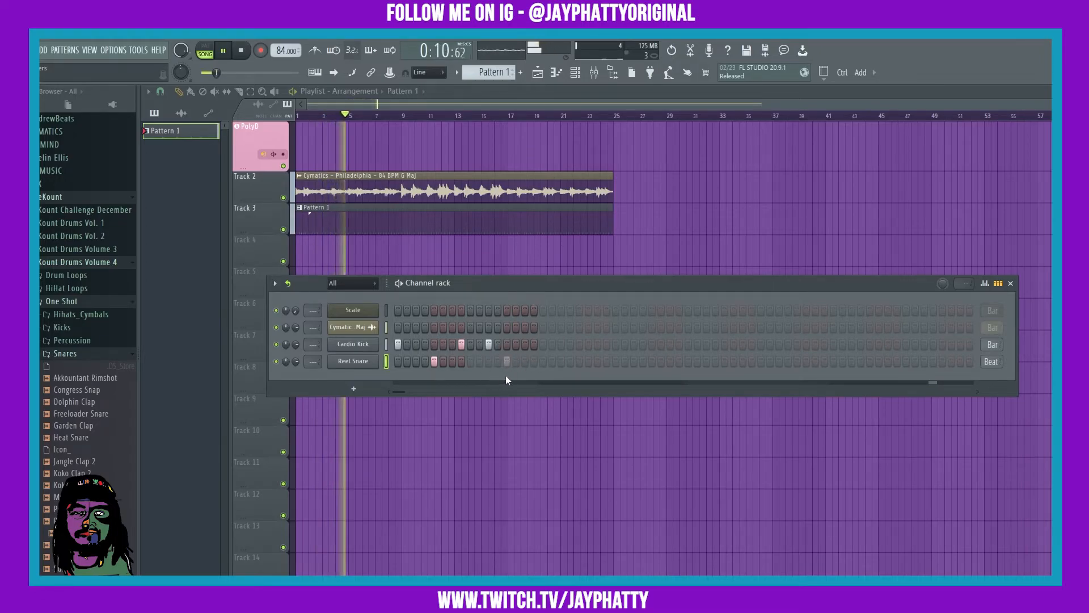
pyautogui.click(488, 344)
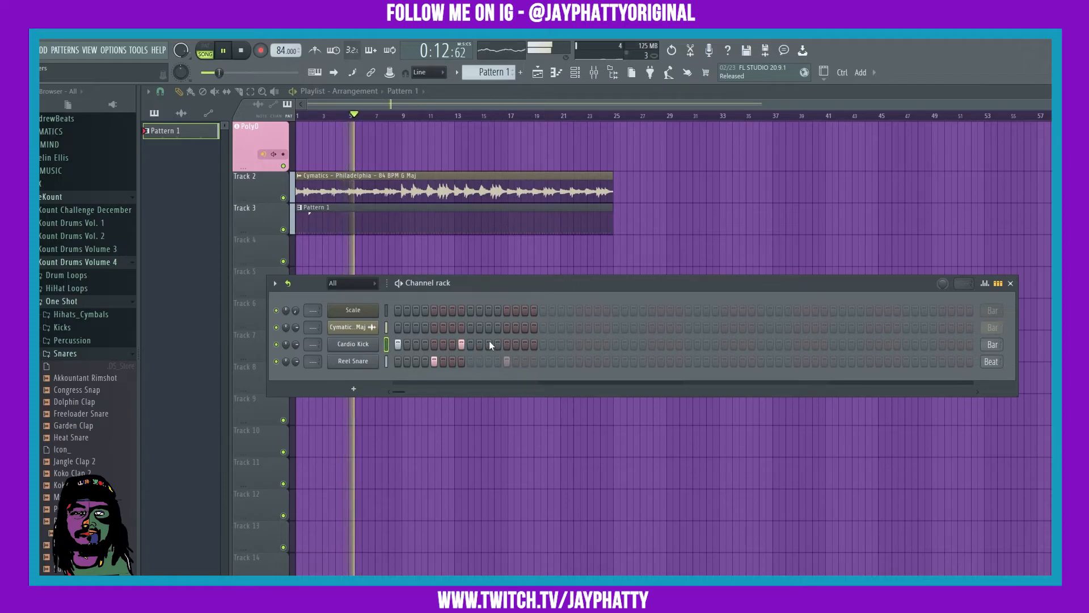
pyautogui.click(462, 344)
pyautogui.click(487, 344)
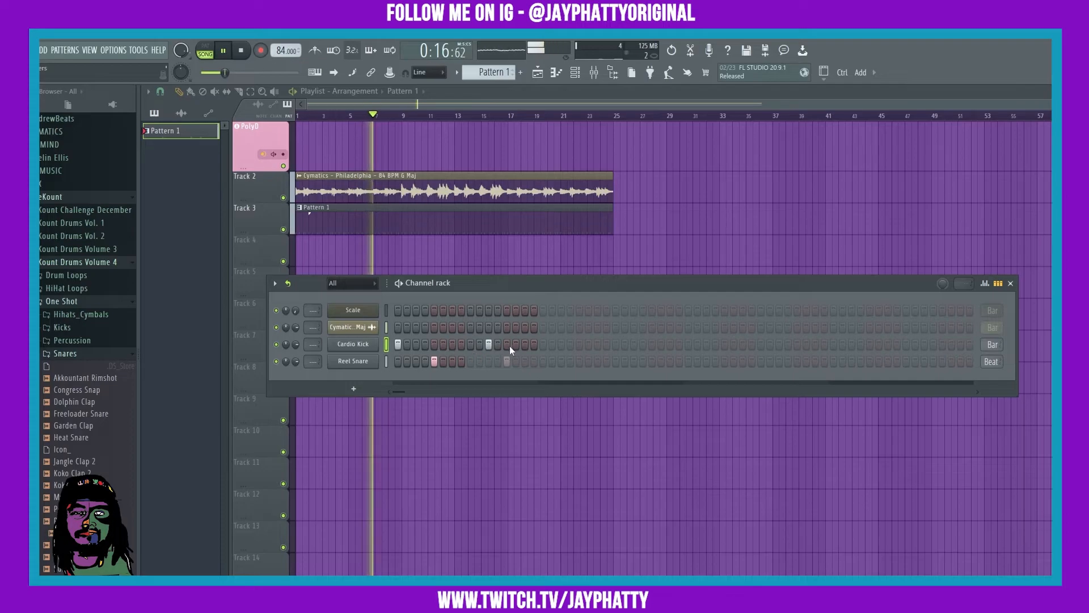
# Add Cardio Kick hits on steps 7, 10 and 15, and stop playback.
pyautogui.click(453, 345)
pyautogui.click(525, 344)
pyautogui.click(479, 344)
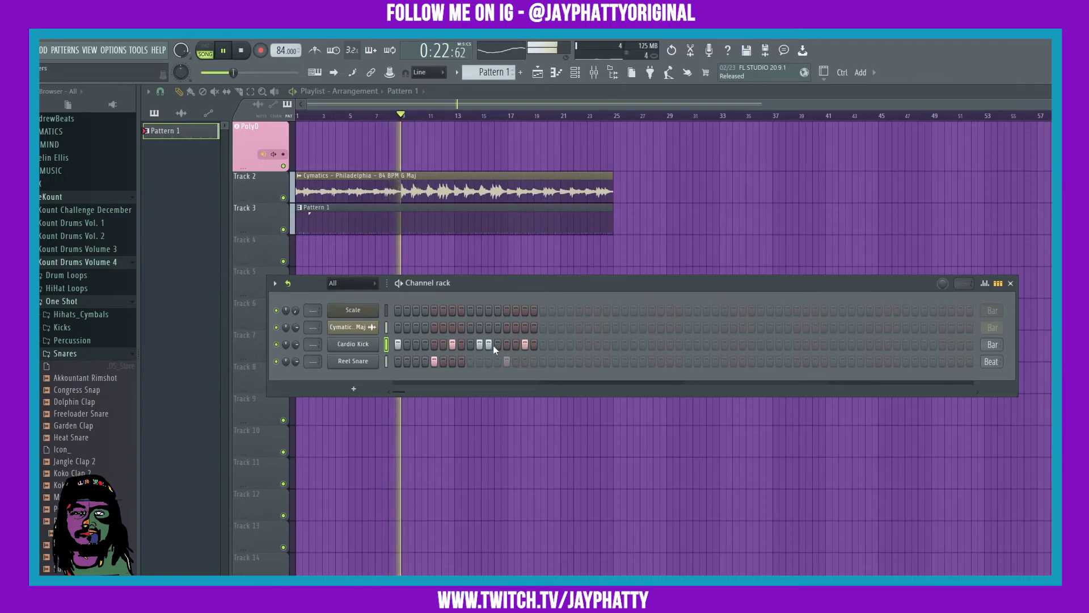
pyautogui.press('space')
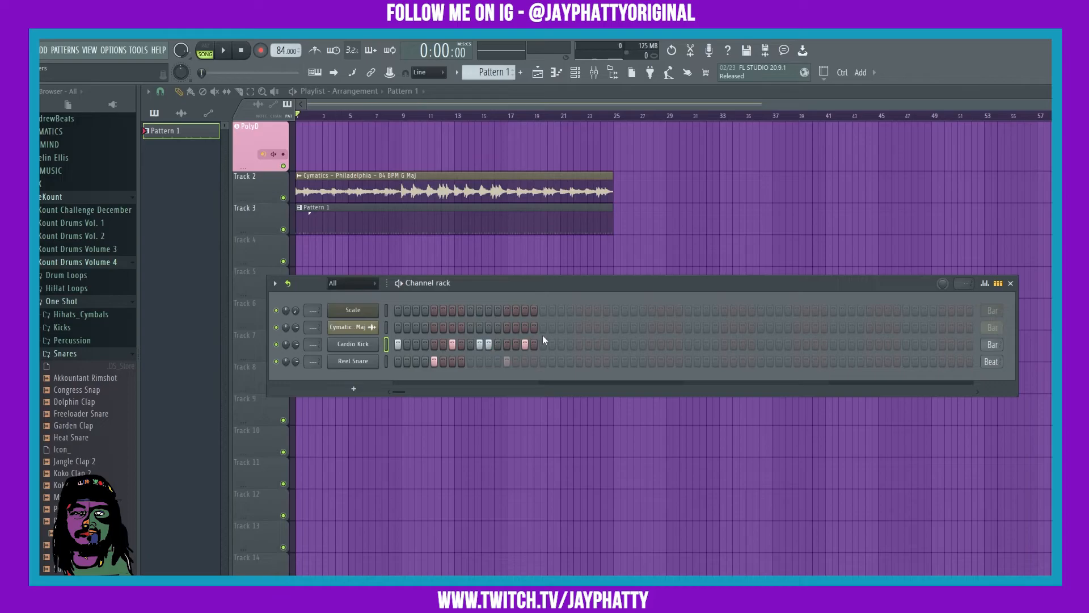
# Remove the Cardio Kick hit on step 11 and keep the one on step 10.
pyautogui.click(489, 345)
pyautogui.click(480, 344)
pyautogui.click(480, 344)
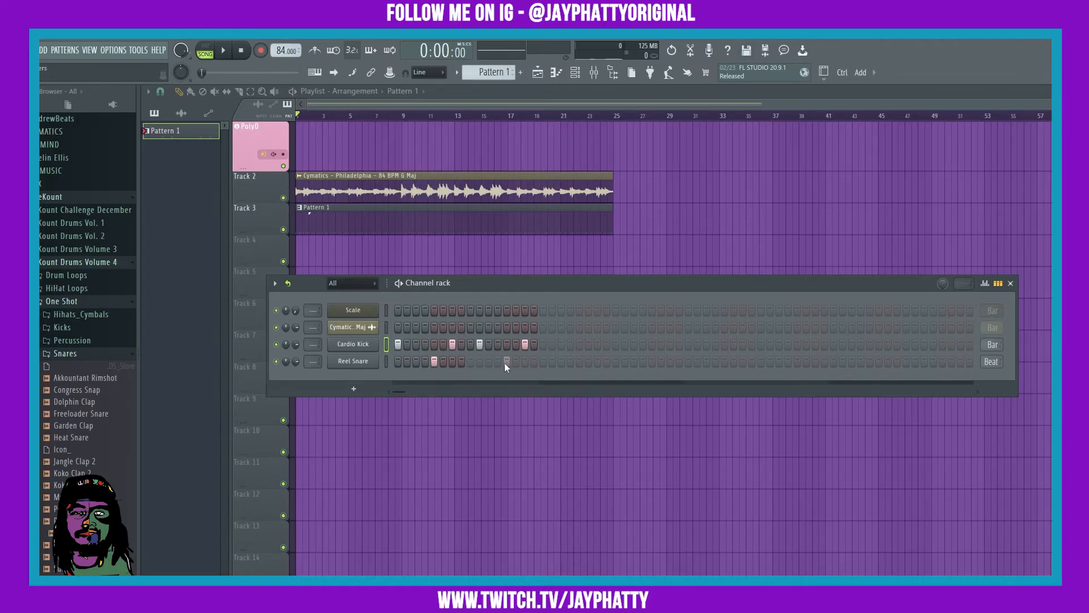